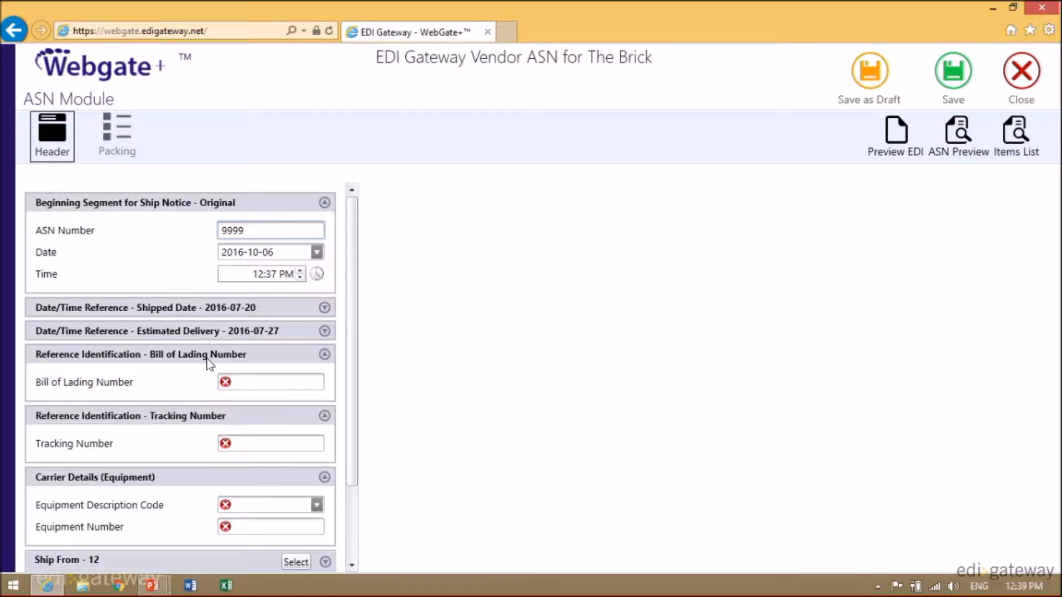
Set both the bill of lading number and the tracking number in the ASN header to 999999
click(242, 382)
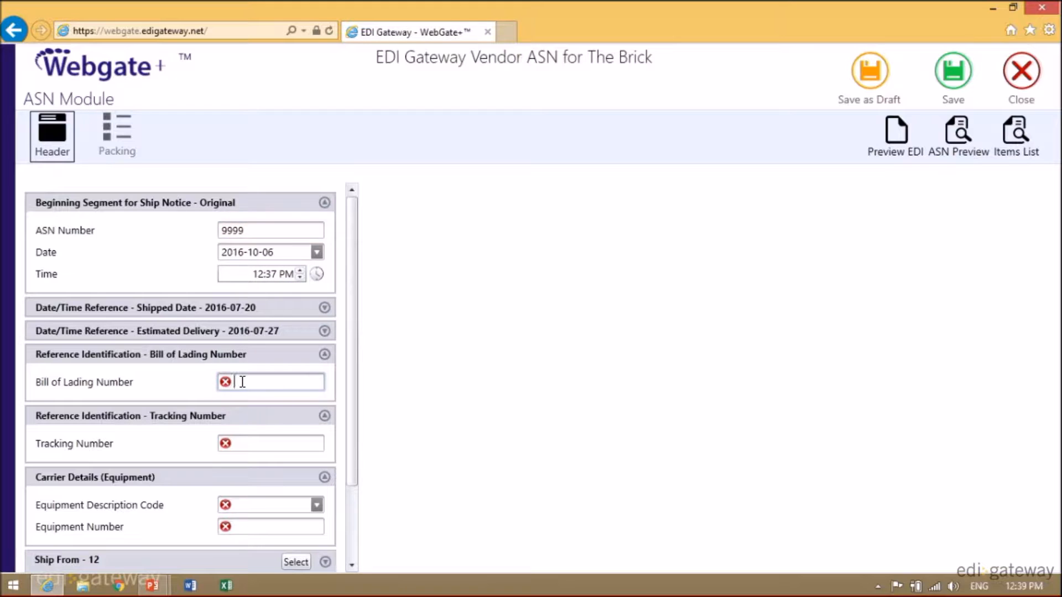
text(999999)
click(241, 440)
text(999999)
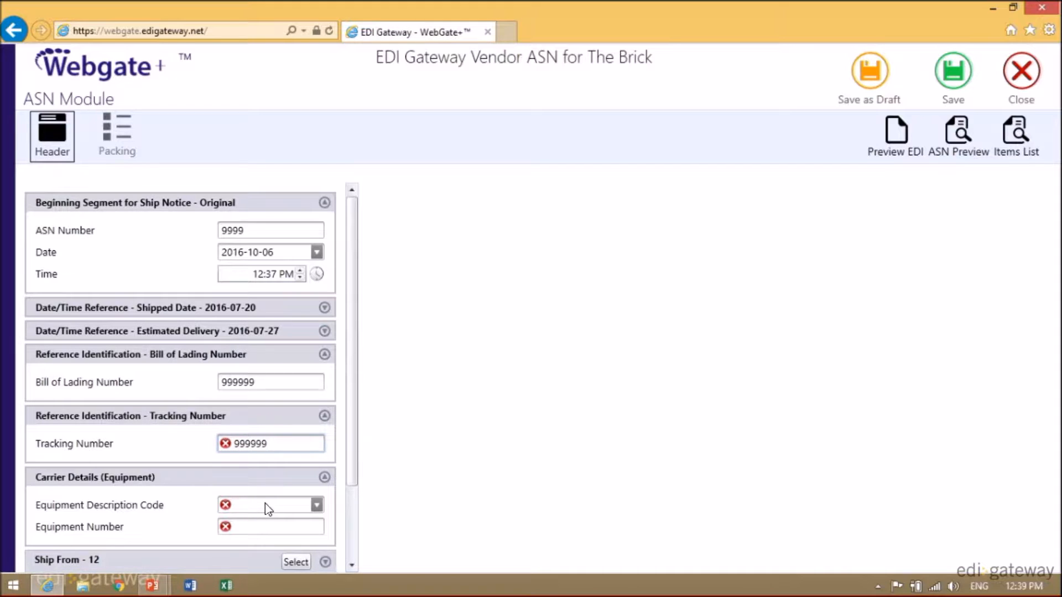
Fill in the carrier details with equipment description code Container (CN) and equipment number 22222
click(316, 505)
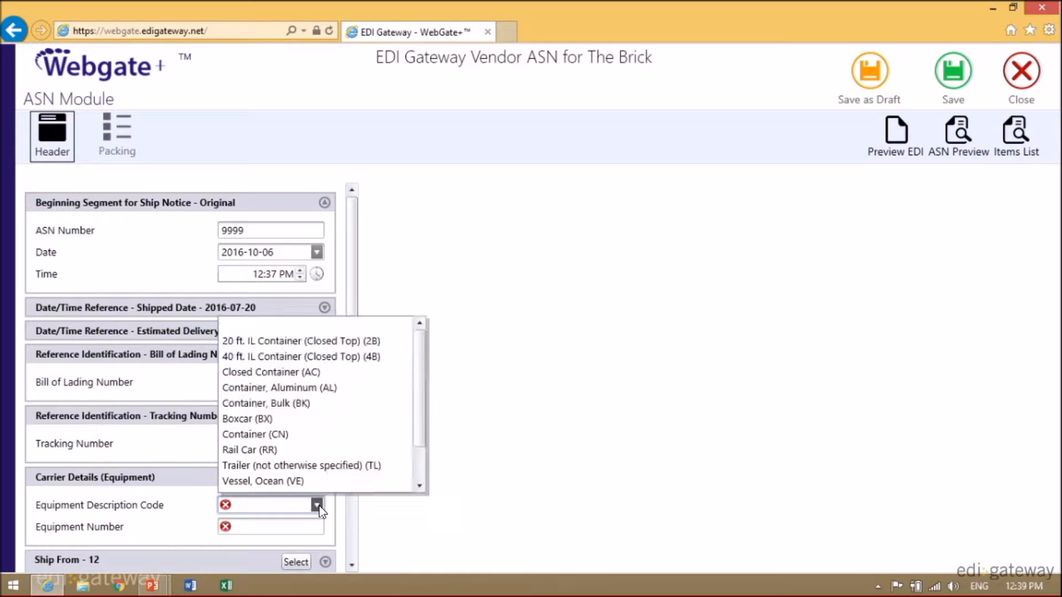
click(257, 419)
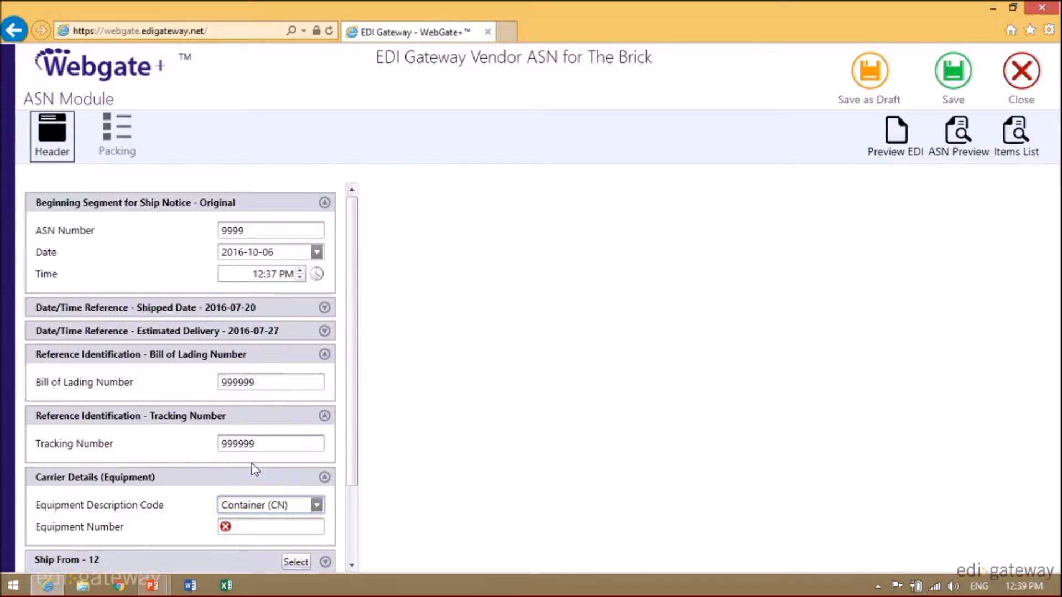
click(262, 526)
text(22222)
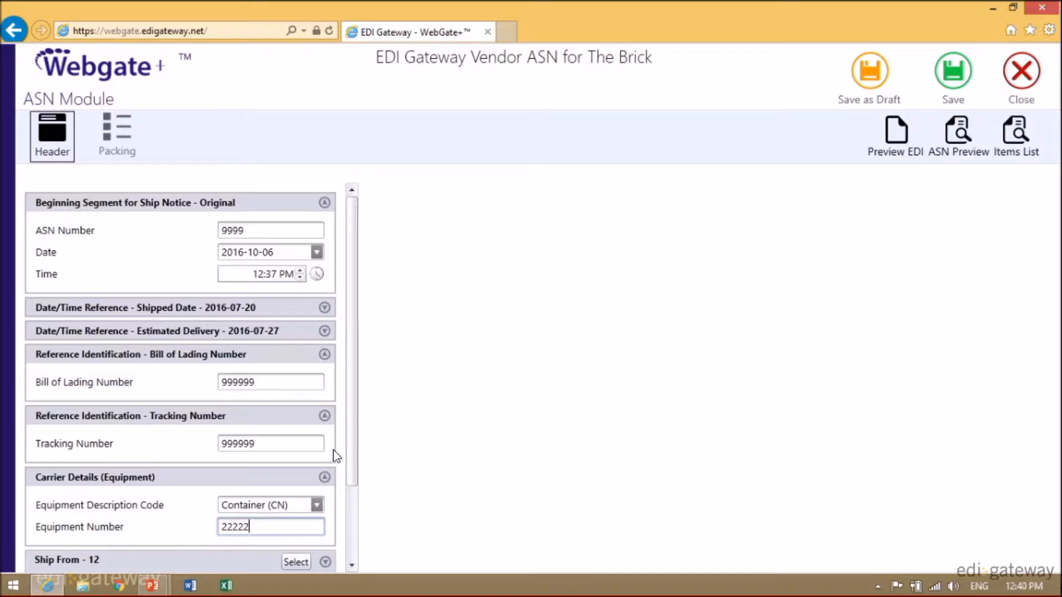
In the packing section, set the shipped quantity of item VENDORITEMCODE3 to 9
scroll(335, 456, down, 3)
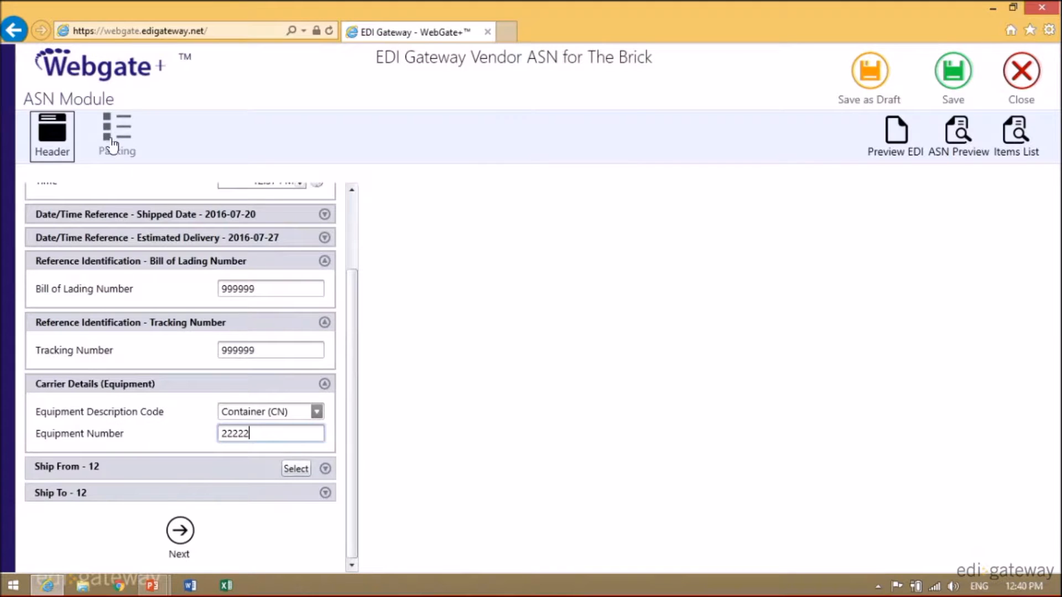
click(122, 138)
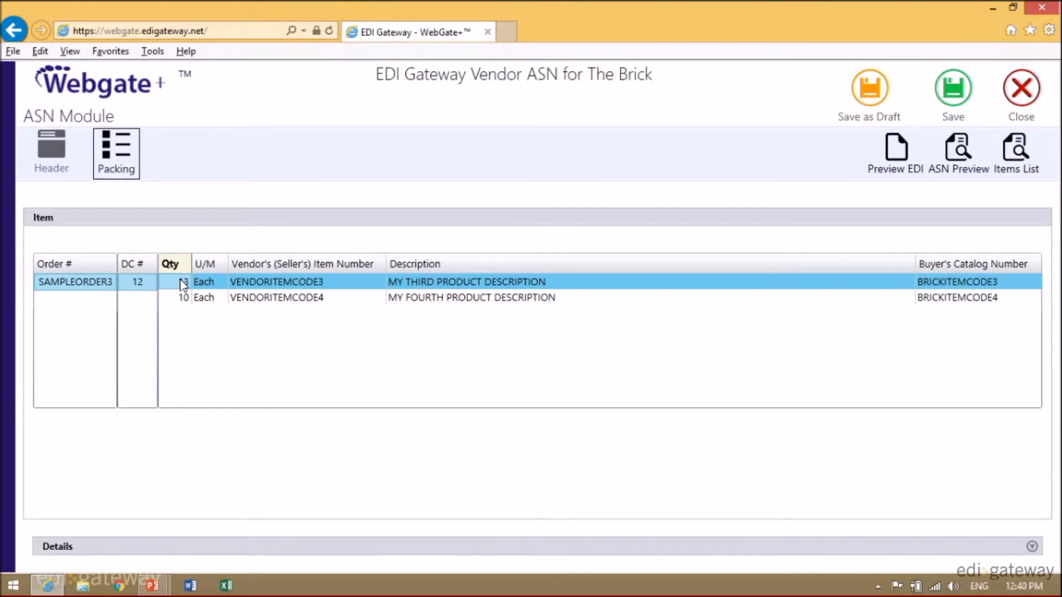
click(182, 282)
click(182, 264)
click(180, 266)
text(4)
key(Tab)
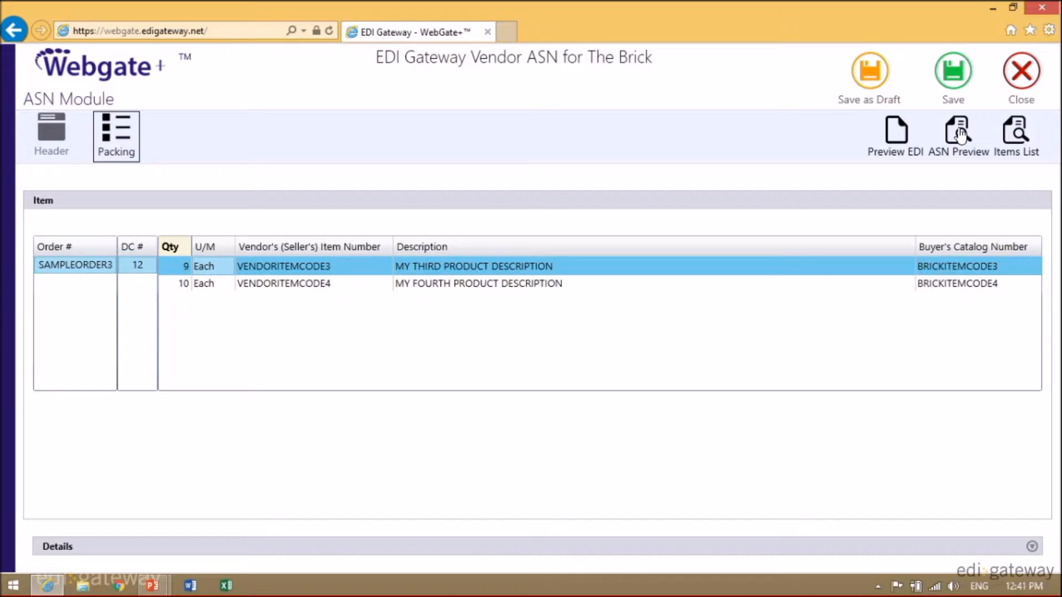
Review the ASN preview report and the item list report, closing each one
click(960, 136)
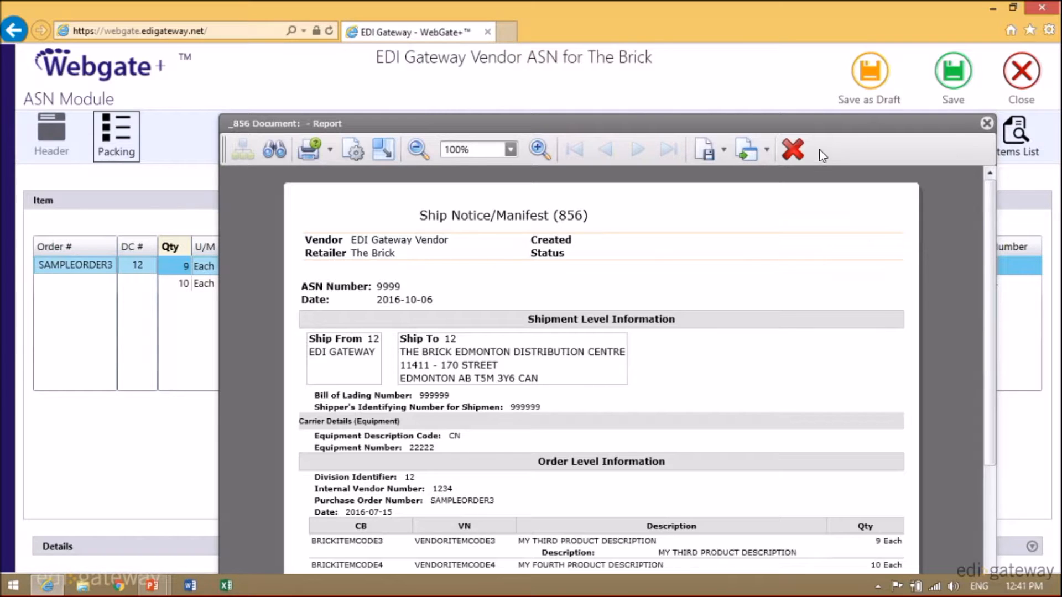
click(792, 149)
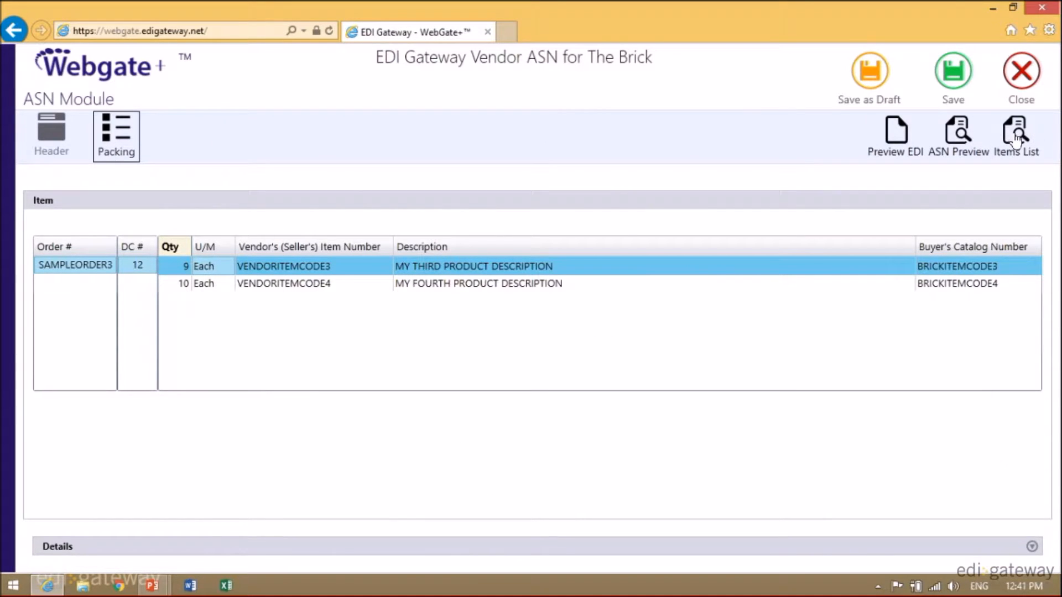
click(1017, 135)
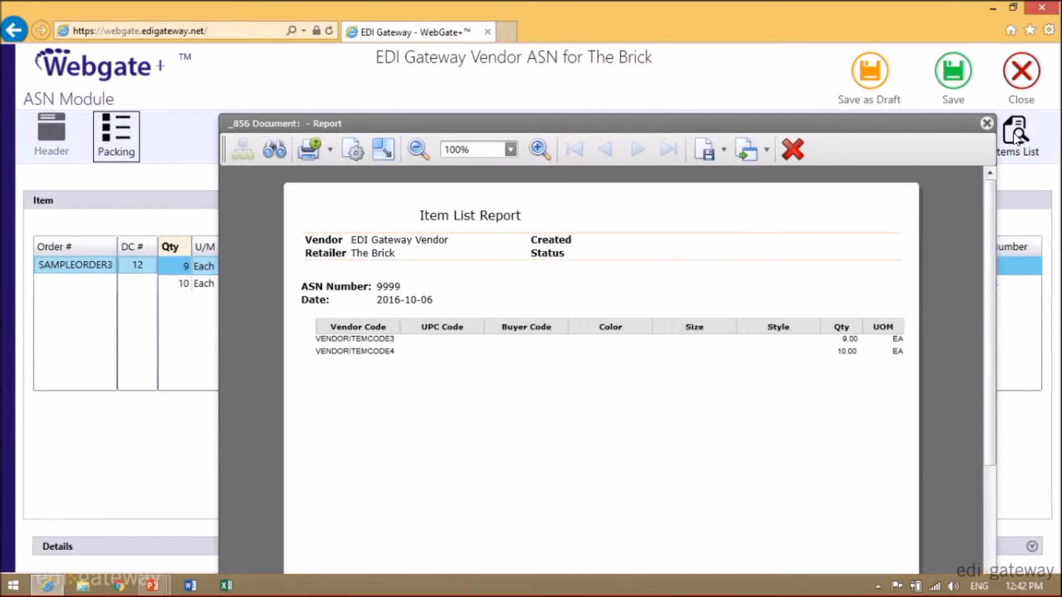
click(793, 149)
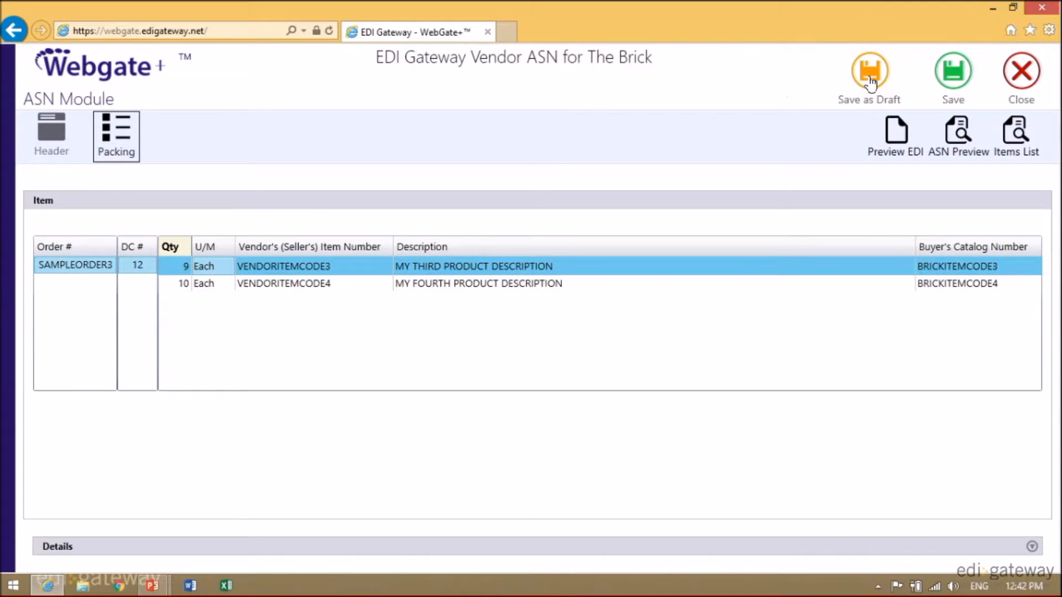
Save the ASN as a draft and close the ASN module
click(870, 82)
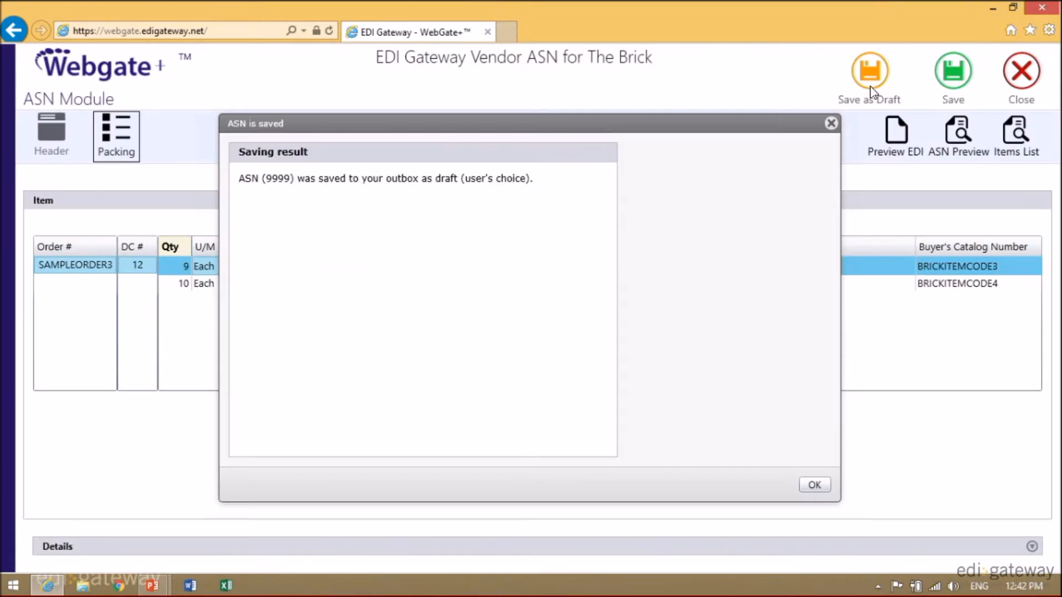
click(816, 485)
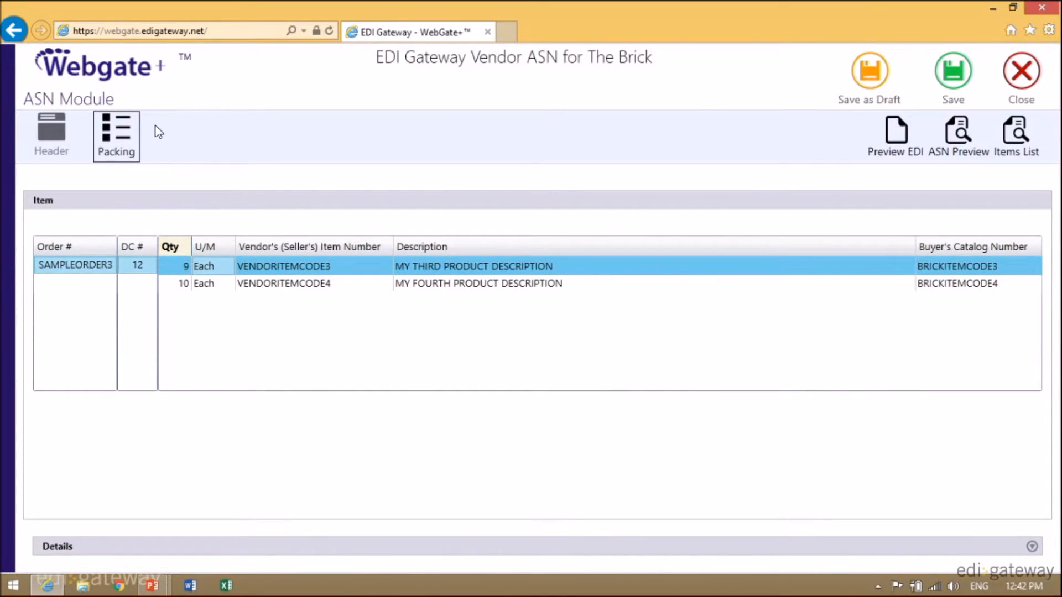
click(1023, 77)
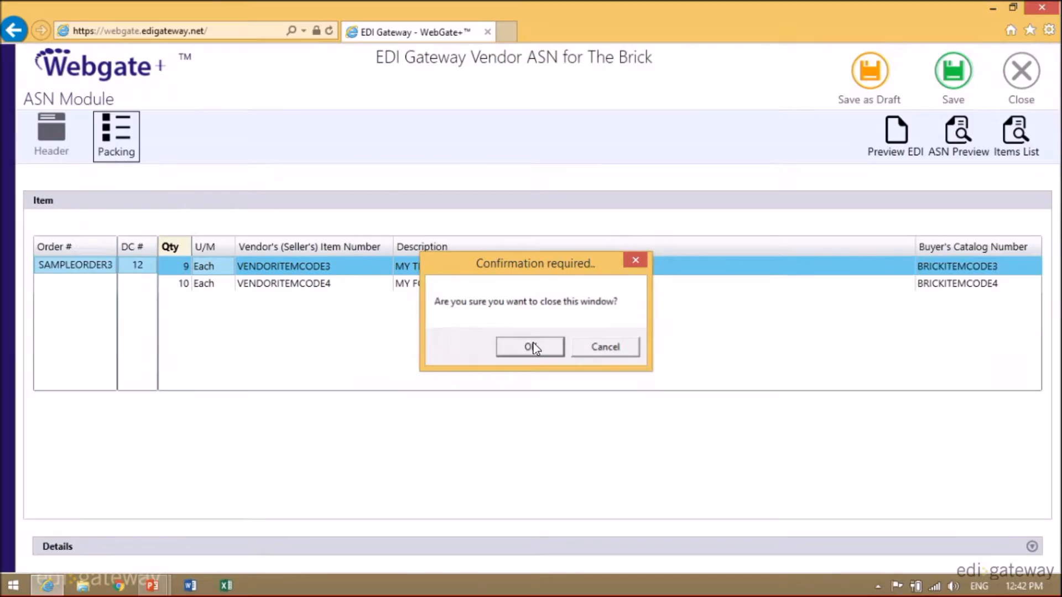
click(525, 336)
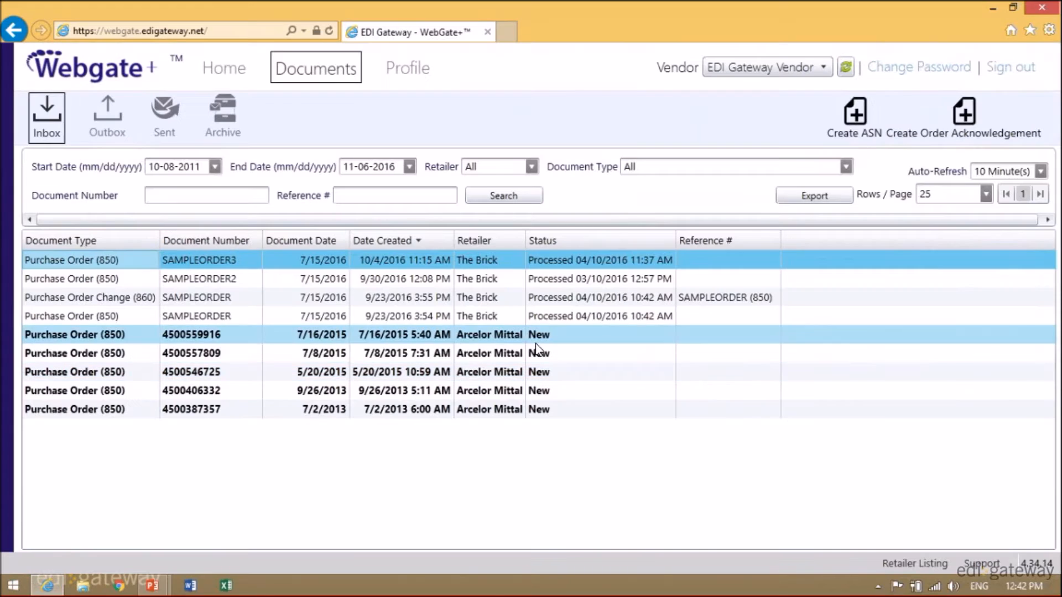
Send the valid ship notice 01010101 from the outbox and confirm the sending
click(112, 117)
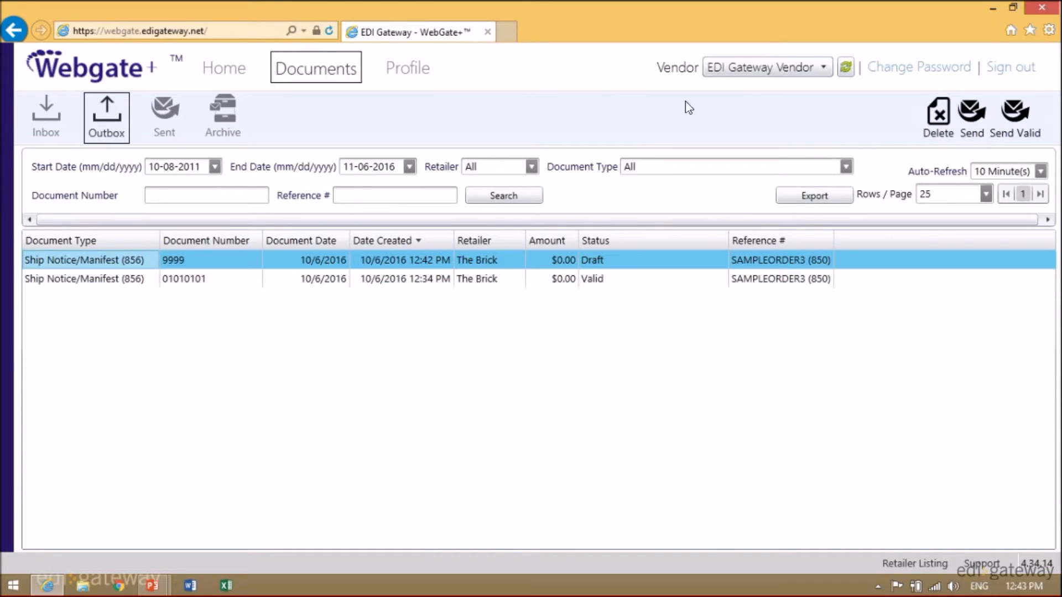
click(468, 279)
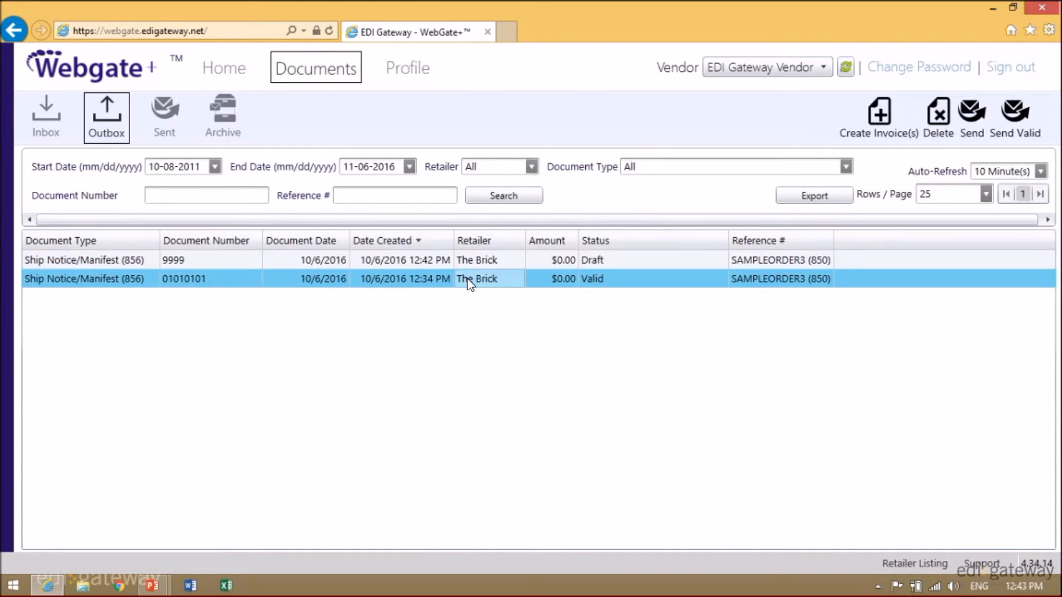
right_click(469, 283)
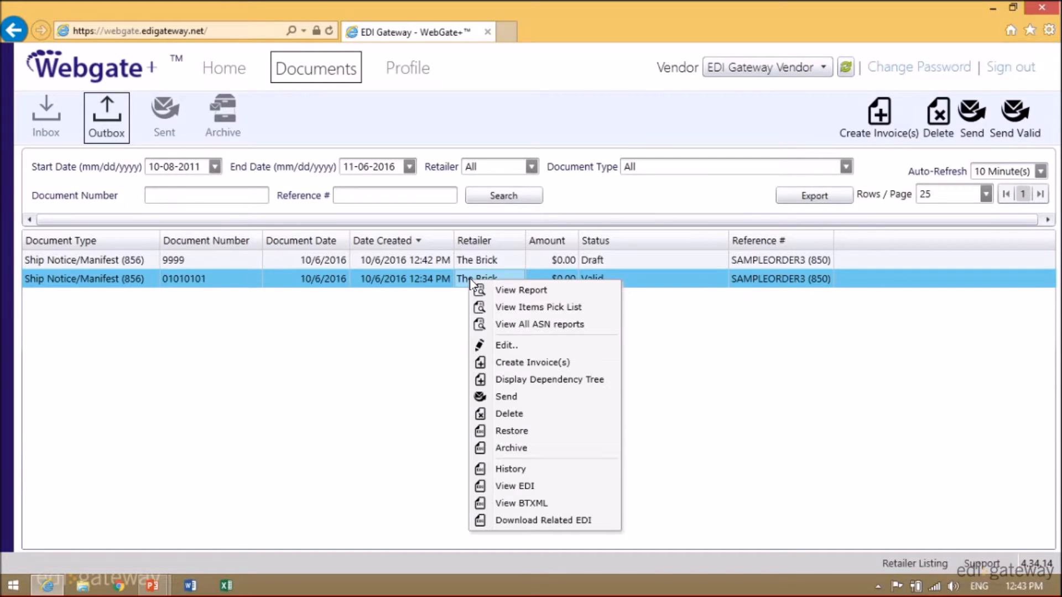
click(512, 399)
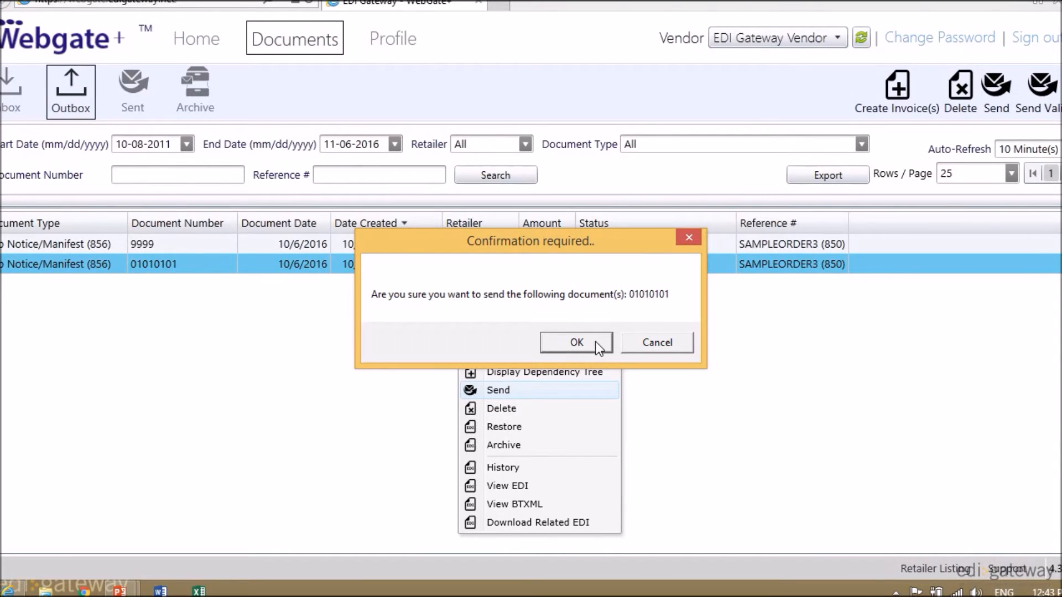
click(580, 341)
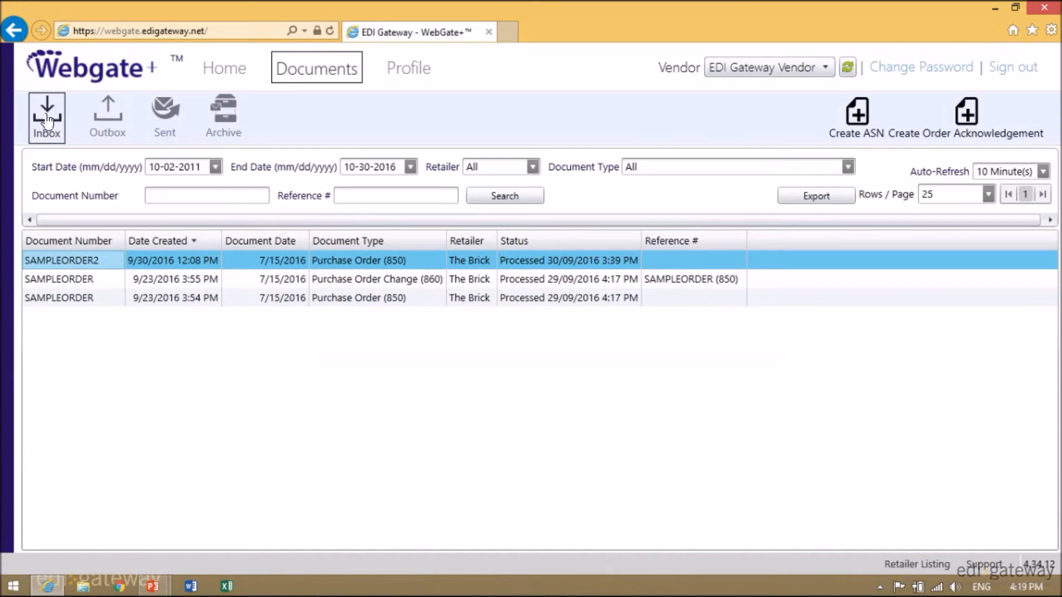
Create one combined ASN from all three purchase order documents in the inbox
click(387, 260)
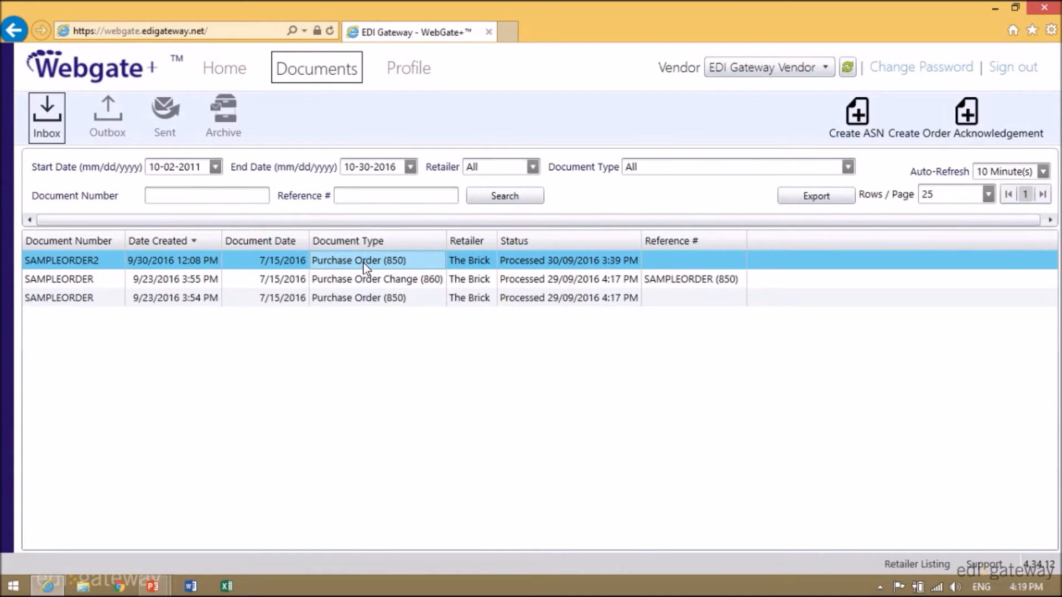
shift+click(401, 298)
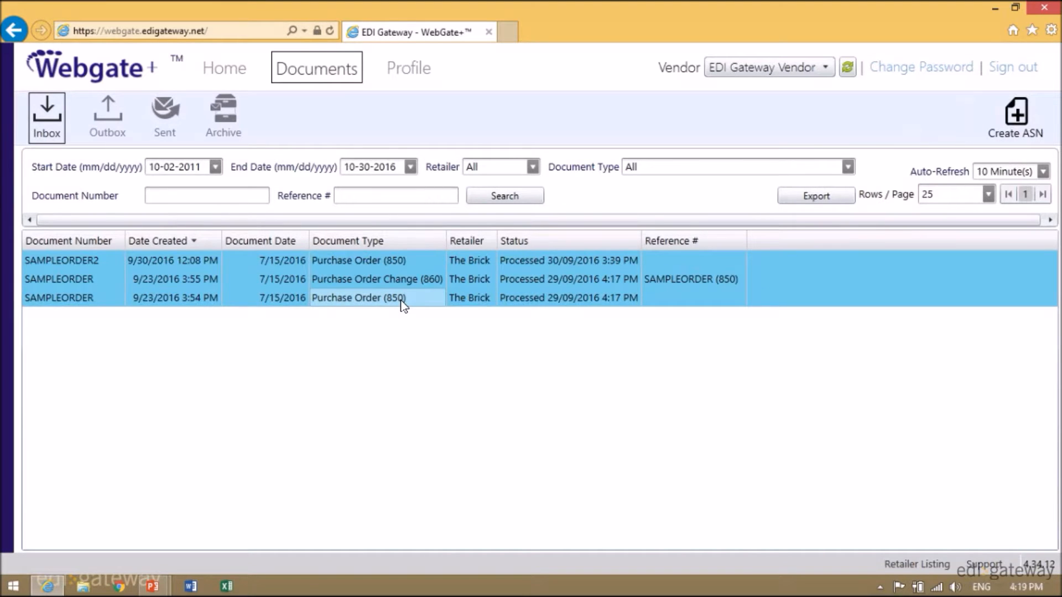
right_click(405, 297)
click(456, 338)
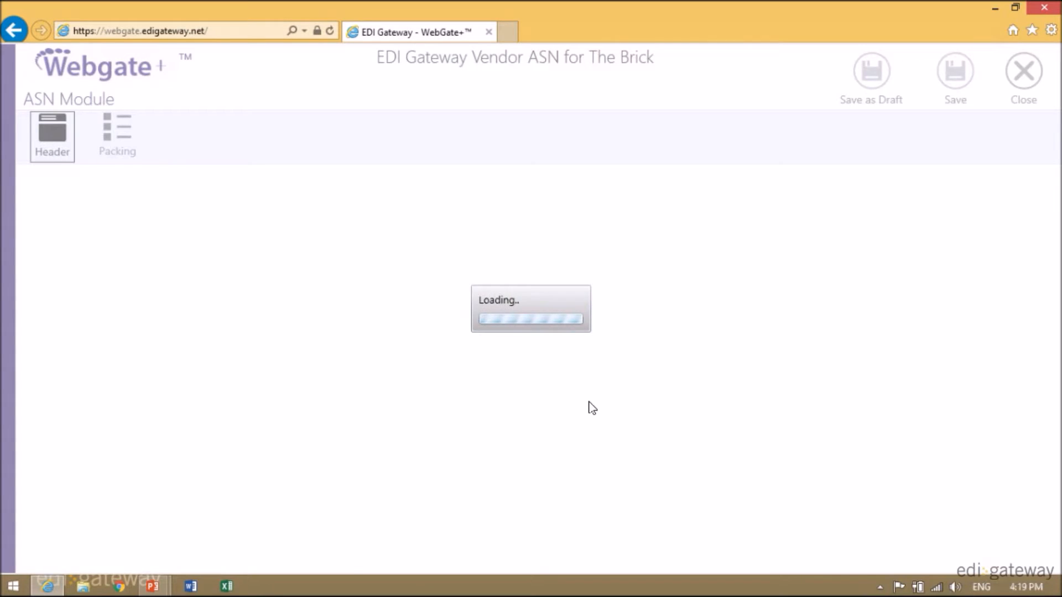
Set the ASN number to 101010 and both the bill of lading and tracking numbers to 111111
text(101010)
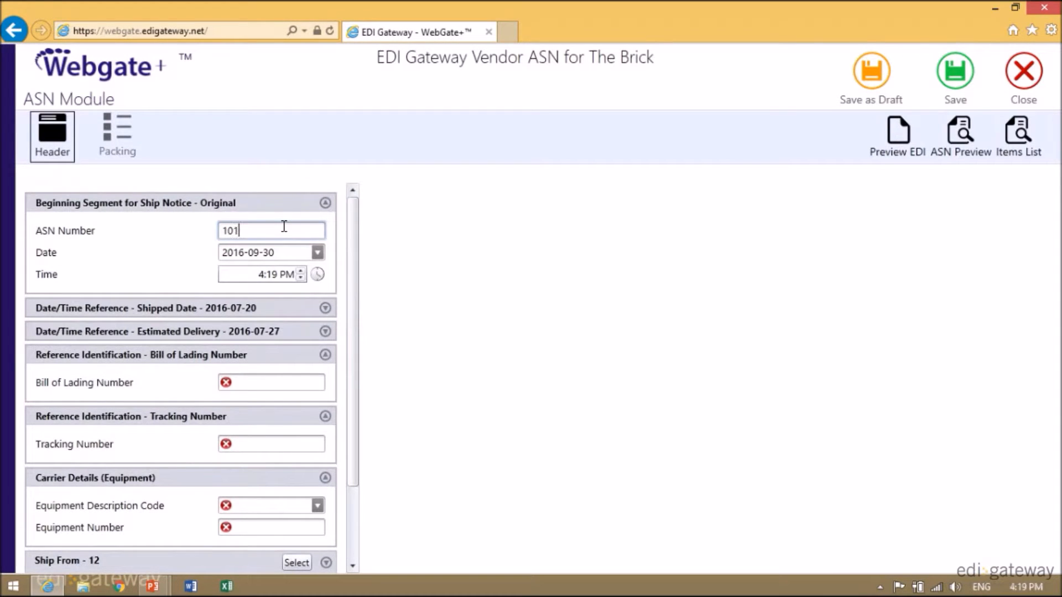
click(258, 386)
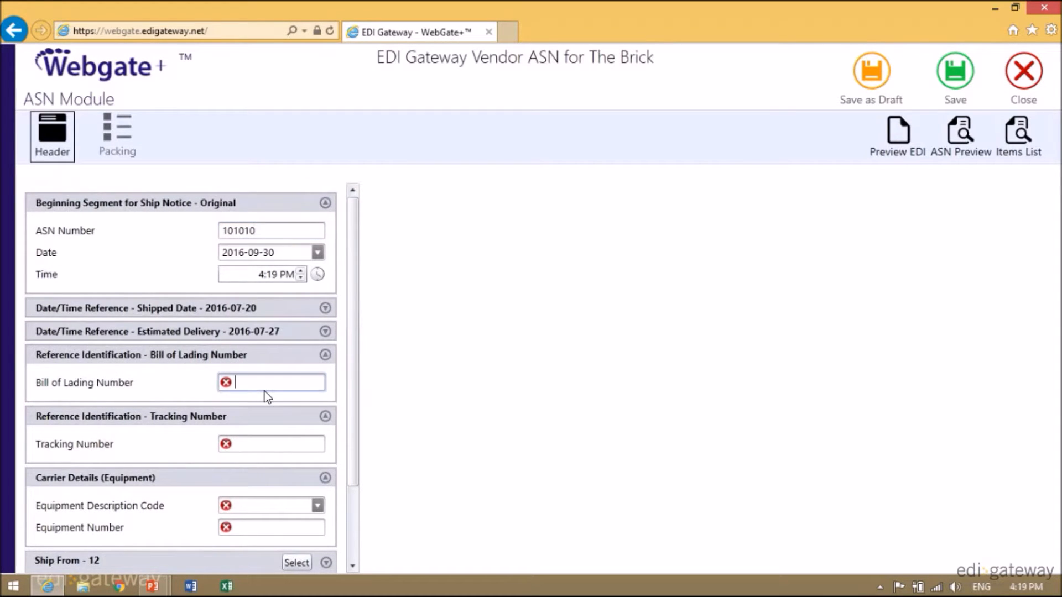
text(111111)
click(259, 444)
text(111111)
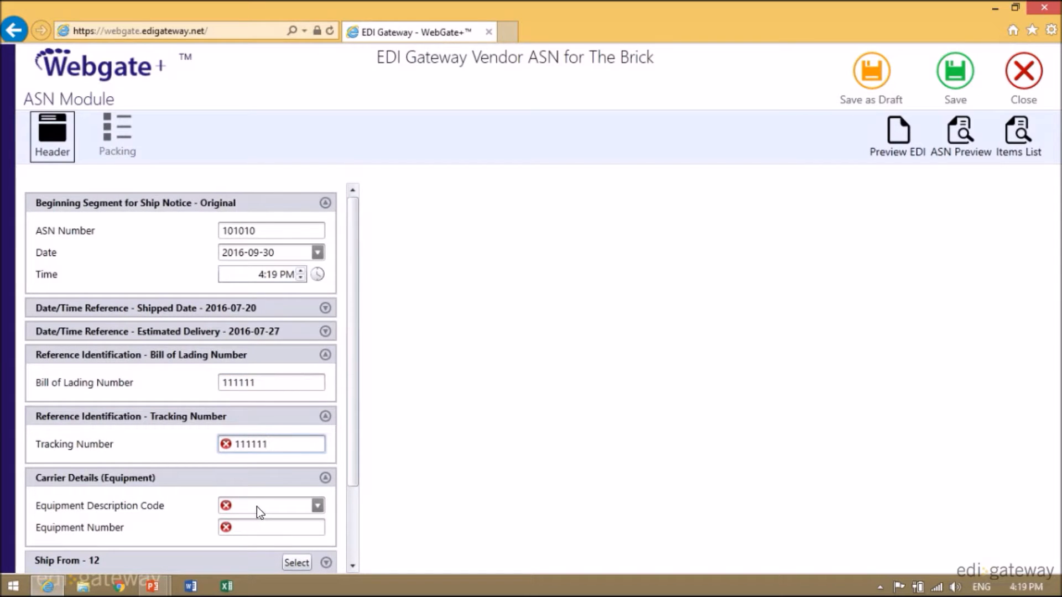
Set the new ASN's equipment description code to Container (CN) and its equipment number to 11111
click(266, 506)
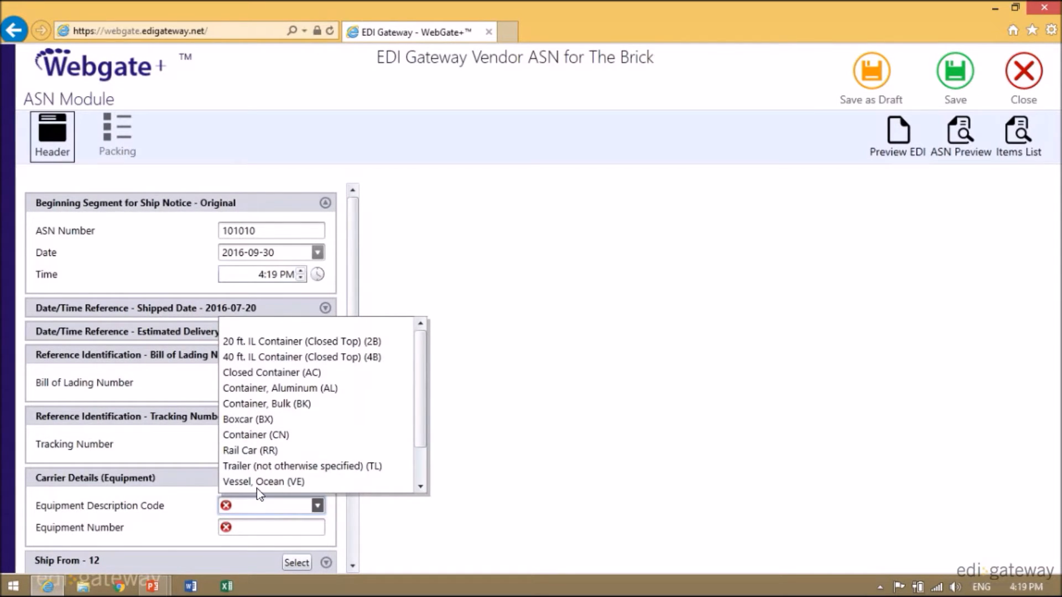
scroll(257, 481, down, 1)
click(248, 423)
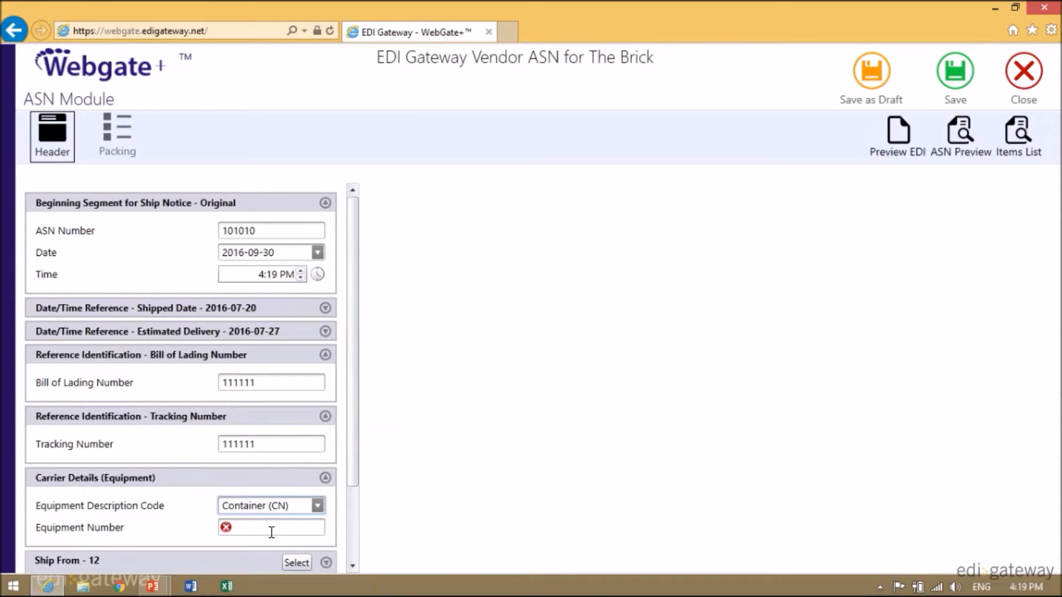
click(272, 527)
text(11111)
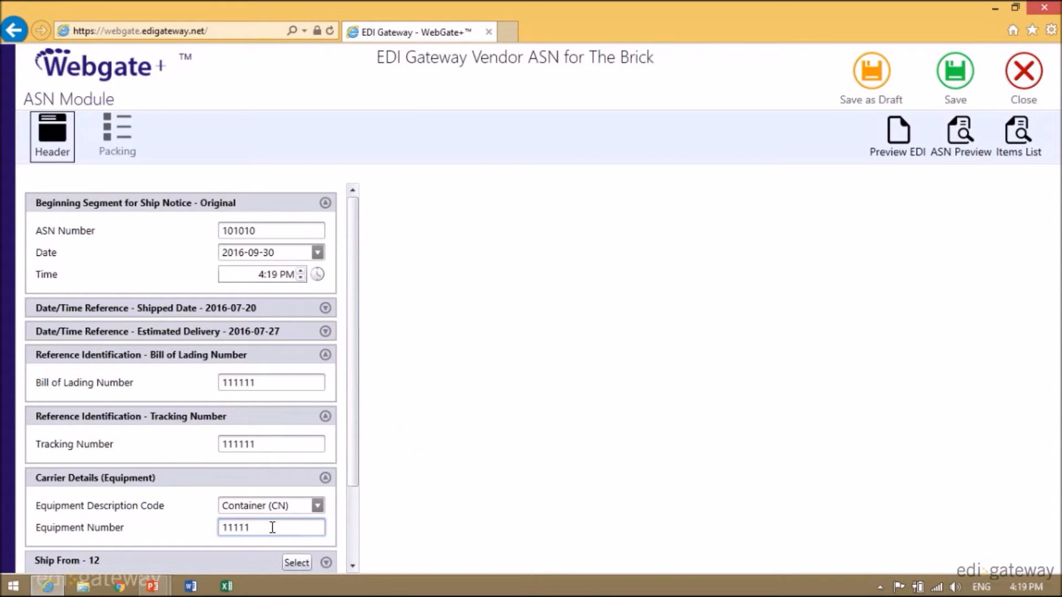
Check the packing items and the ASN preview for both orders, and save the ASN to the outbox
click(120, 136)
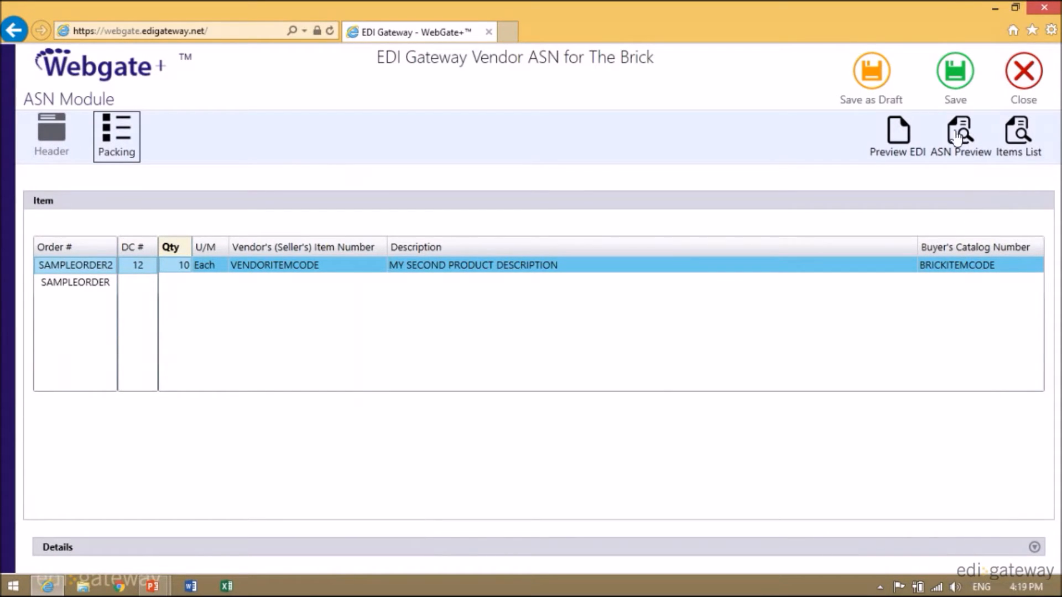
click(957, 136)
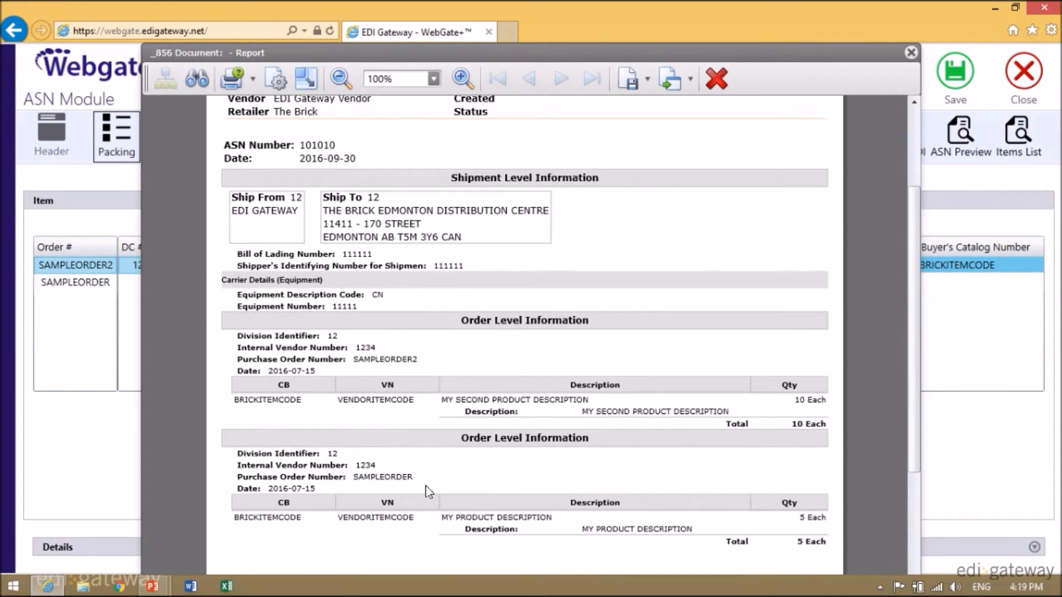
click(911, 53)
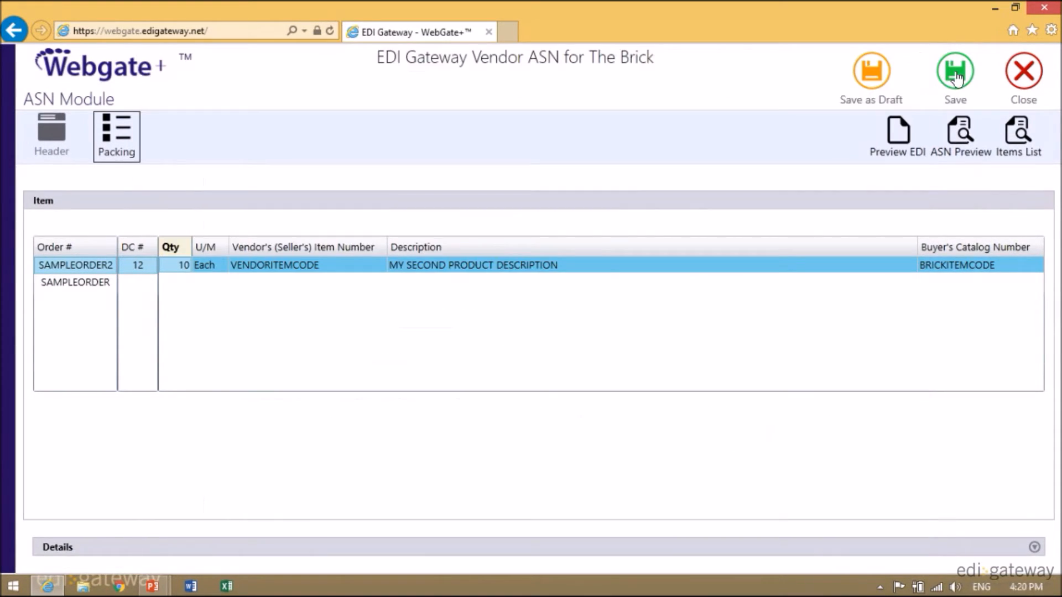
click(947, 79)
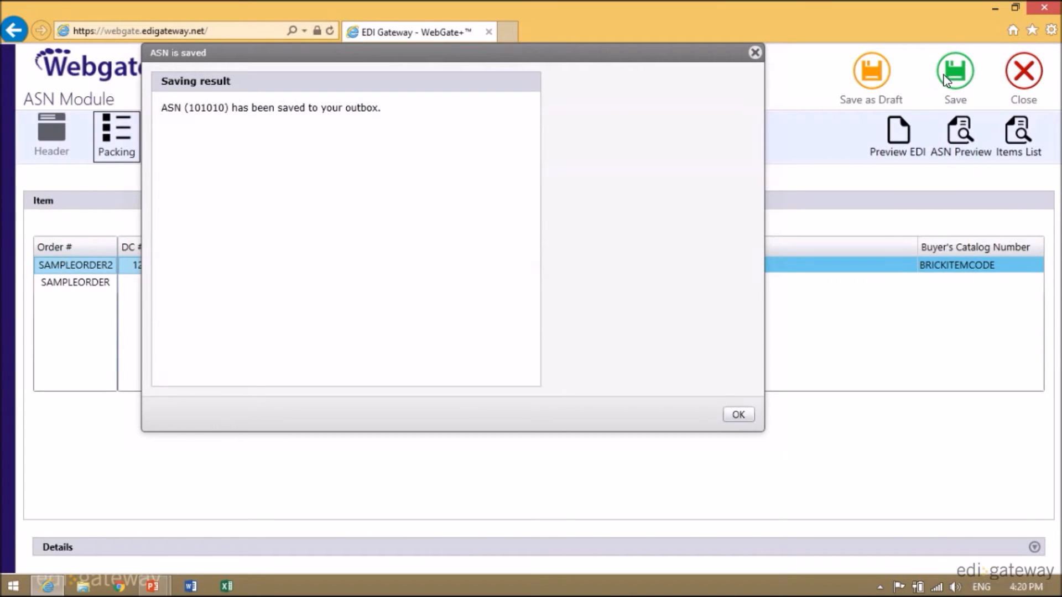
click(739, 415)
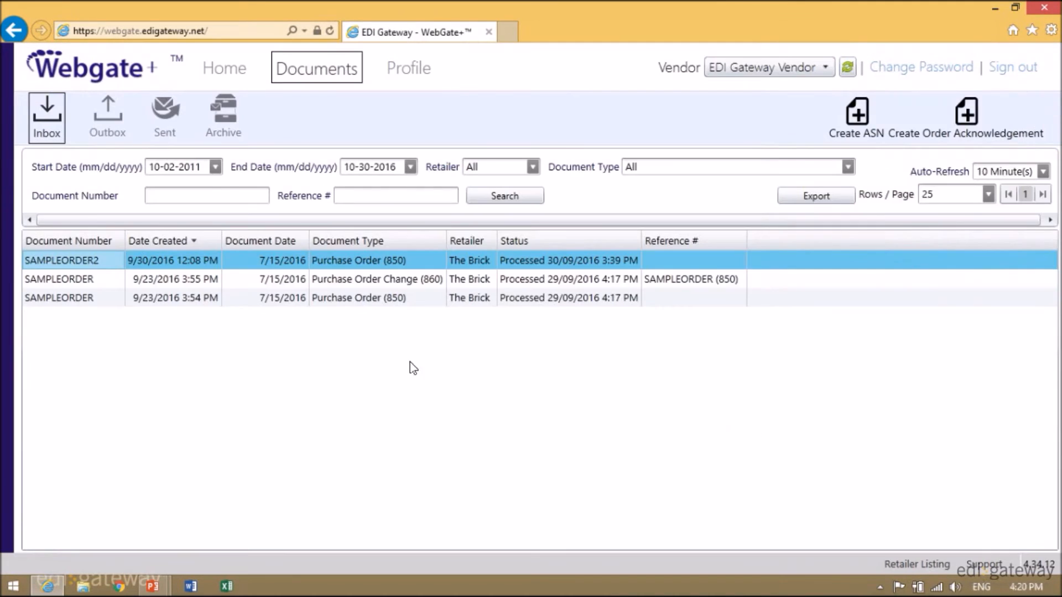
Send ship notice 101010 from the outbox and open the list of sent documents
click(113, 118)
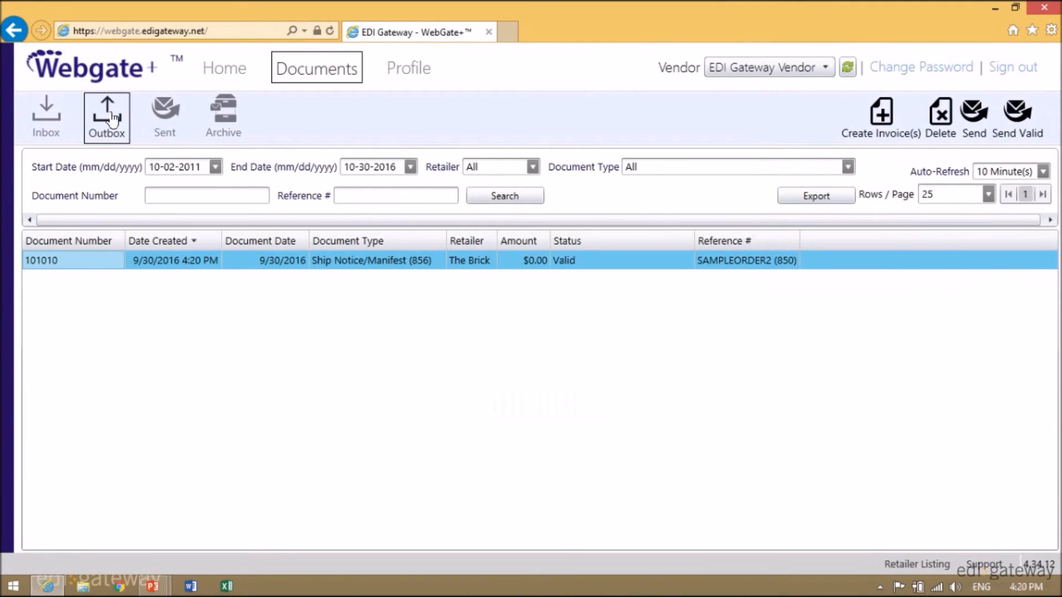
right_click(451, 260)
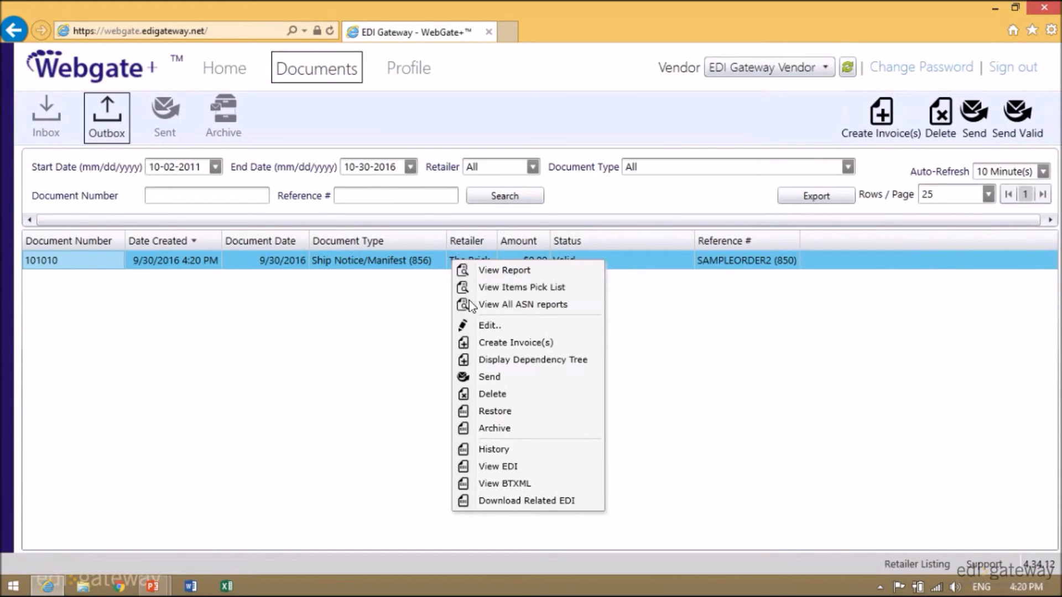
click(506, 378)
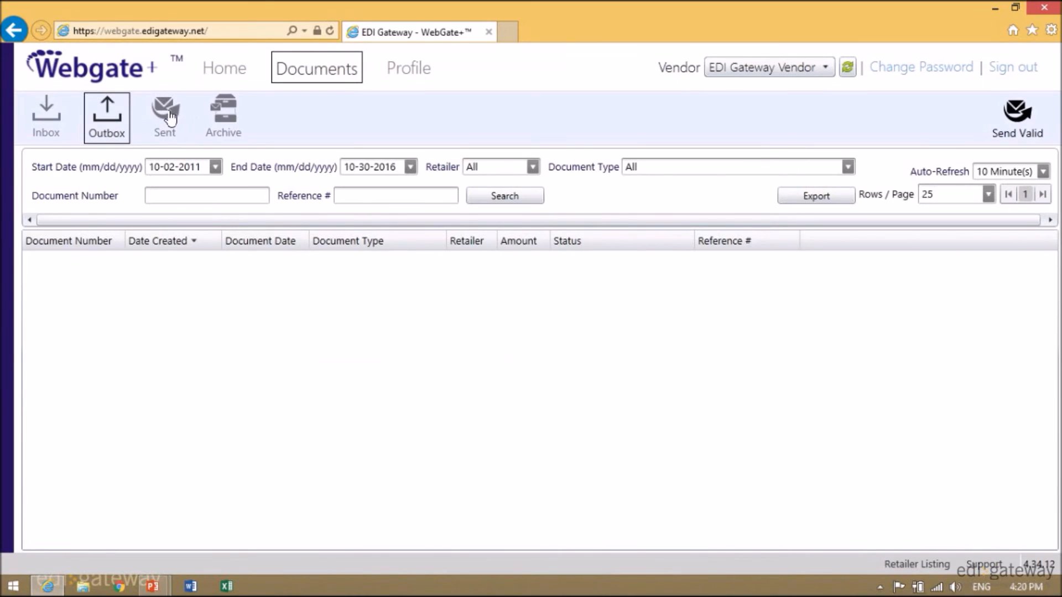
click(163, 116)
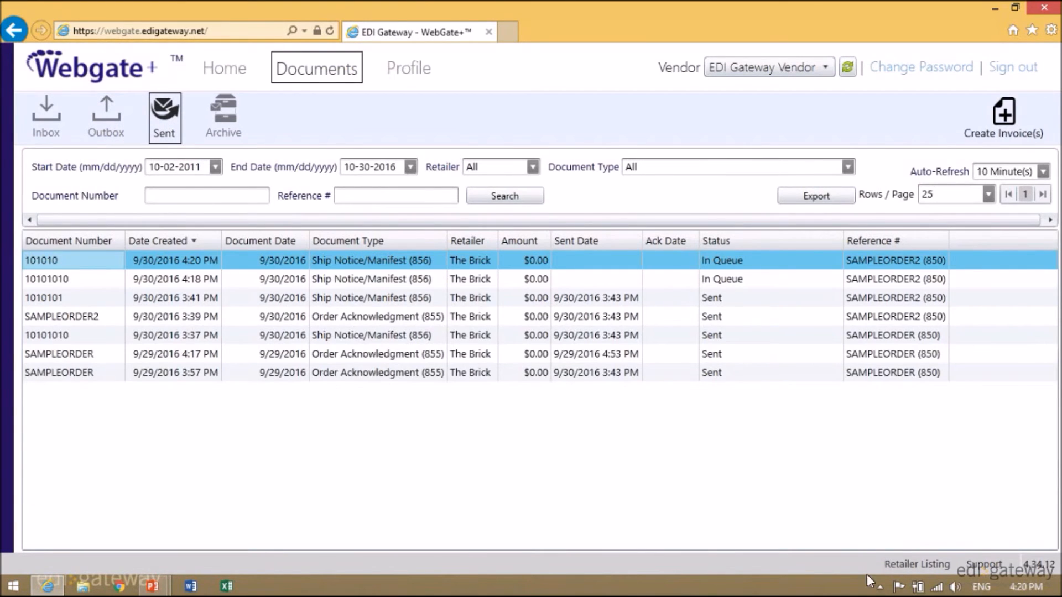